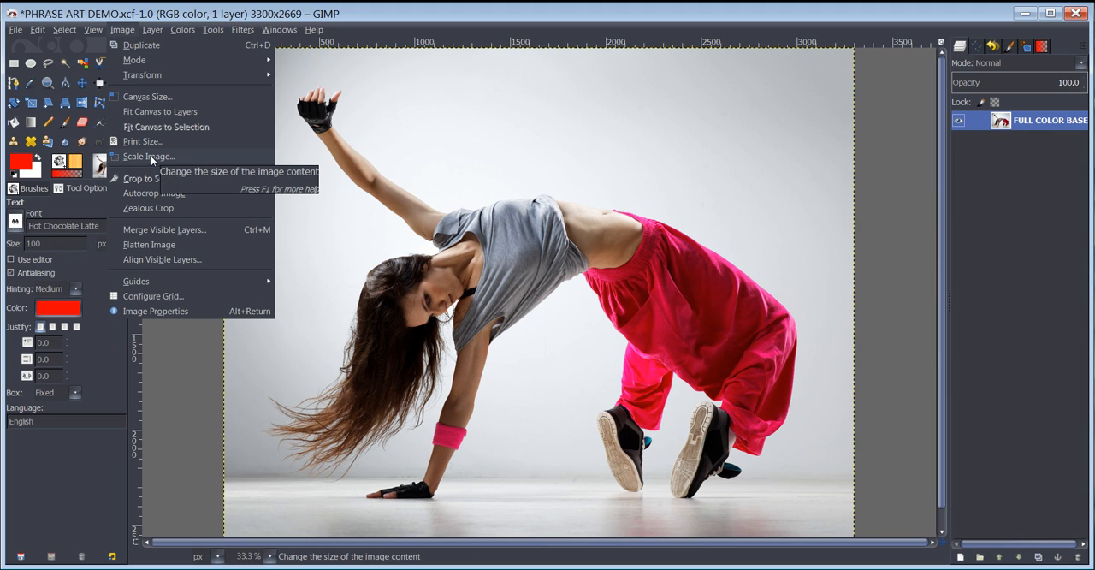
Reset the foreground and background colours to the default black and white.
{"action": "left_click", "coordinate": [445, 103]}
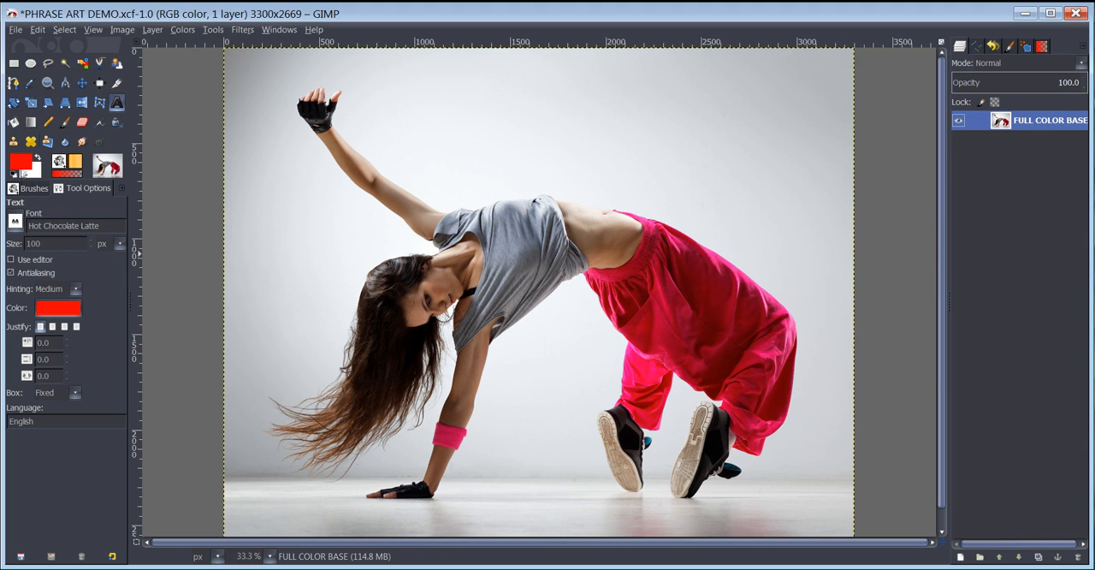
{"action": "left_click", "coordinate": [14, 174]}
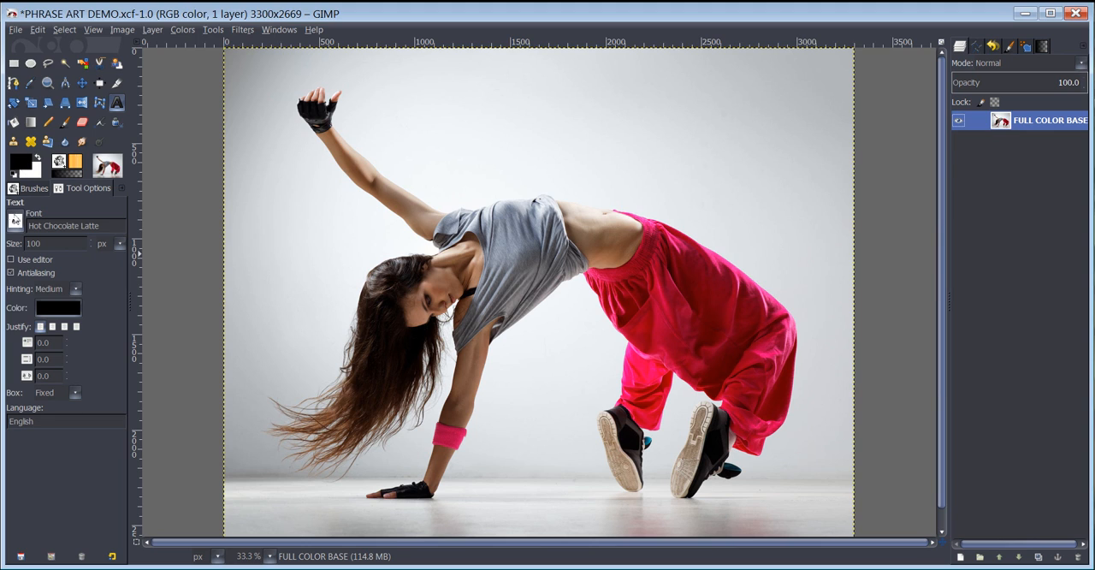
{"action": "left_click", "coordinate": [16, 31]}
{"action": "left_click", "coordinate": [17, 32]}
Add a layer named BLACK filled with the foreground color and lower its opacity to 33.9.
{"action": "left_click", "coordinate": [961, 556]}
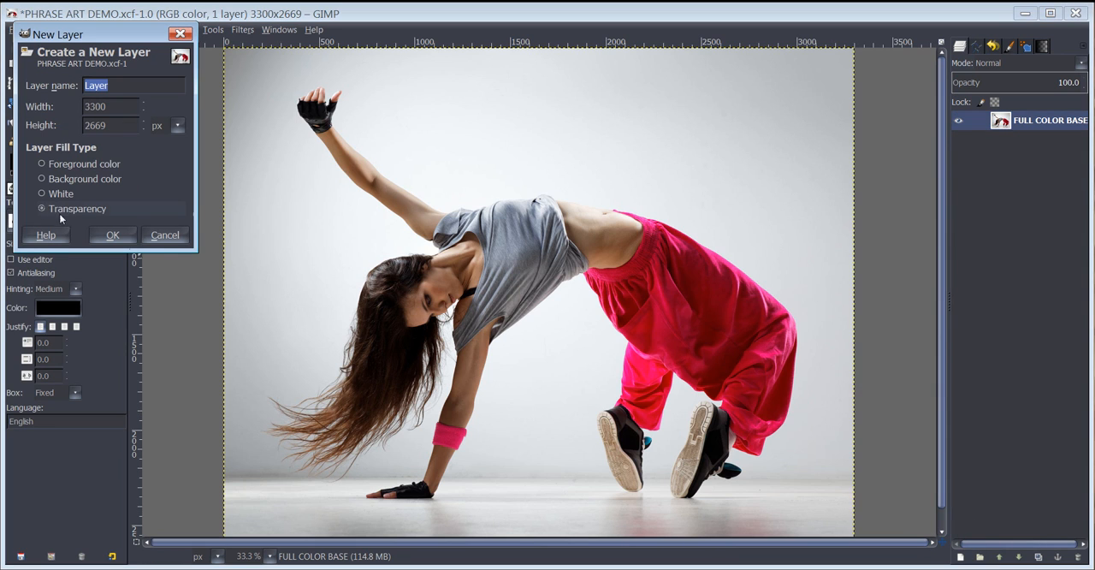
{"action": "left_click", "coordinate": [42, 165]}
{"action": "left_click_drag", "start_coordinate": [123, 86], "coordinate": [70, 83]}
{"action": "type", "text": "BLACK"}
{"action": "left_click", "coordinate": [112, 238]}
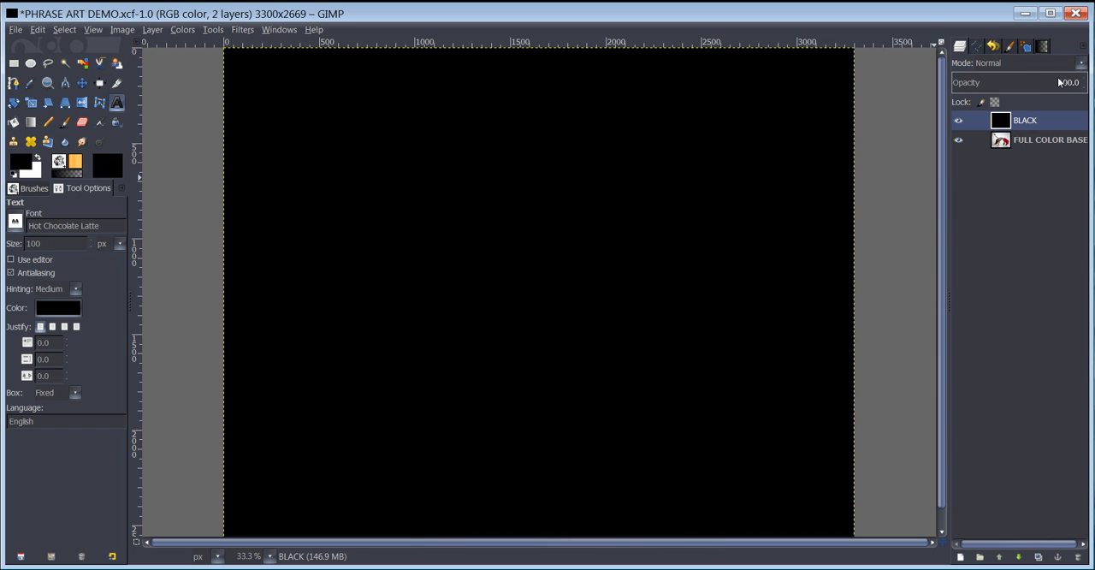
{"action": "left_click_drag", "start_coordinate": [1061, 77], "coordinate": [995, 72]}
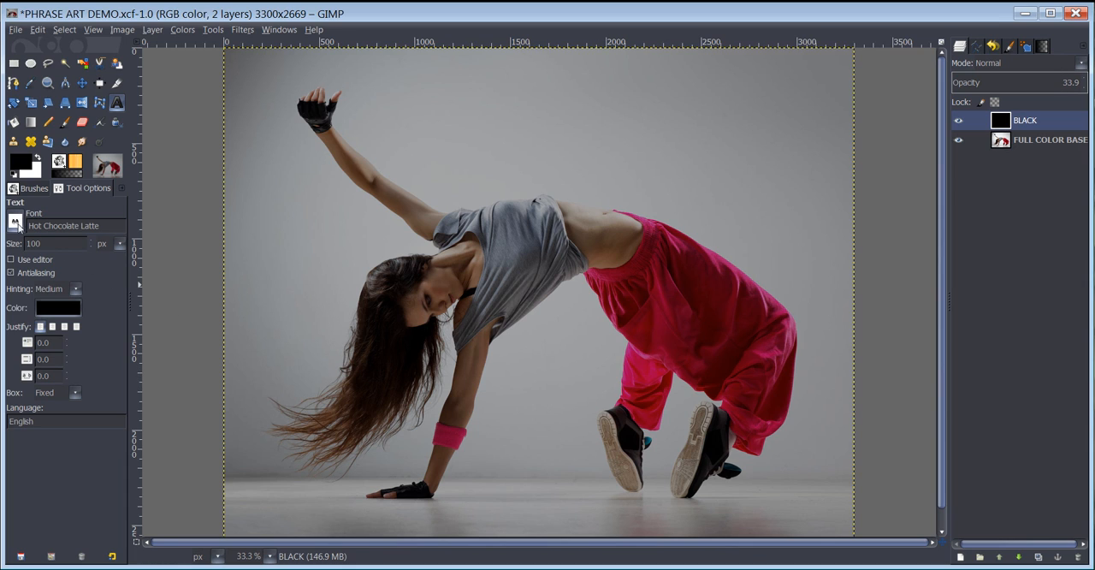
Set the Text tool to a size of 150 px and a white text color (ffffff), keeping the Hot Chocolate Latte font.
{"action": "left_click", "coordinate": [15, 223]}
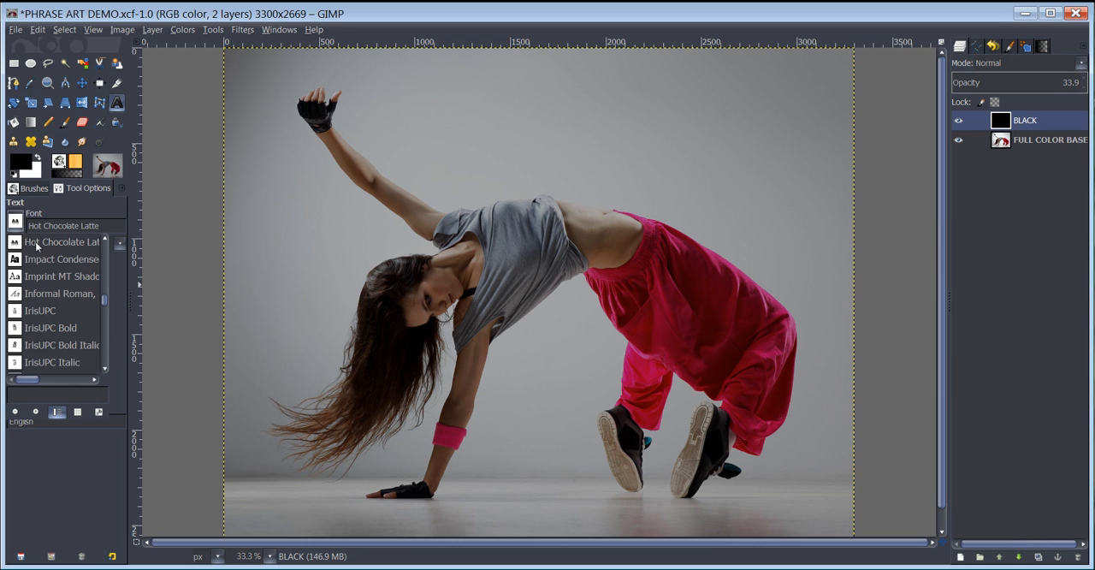
{"action": "left_click", "coordinate": [15, 222]}
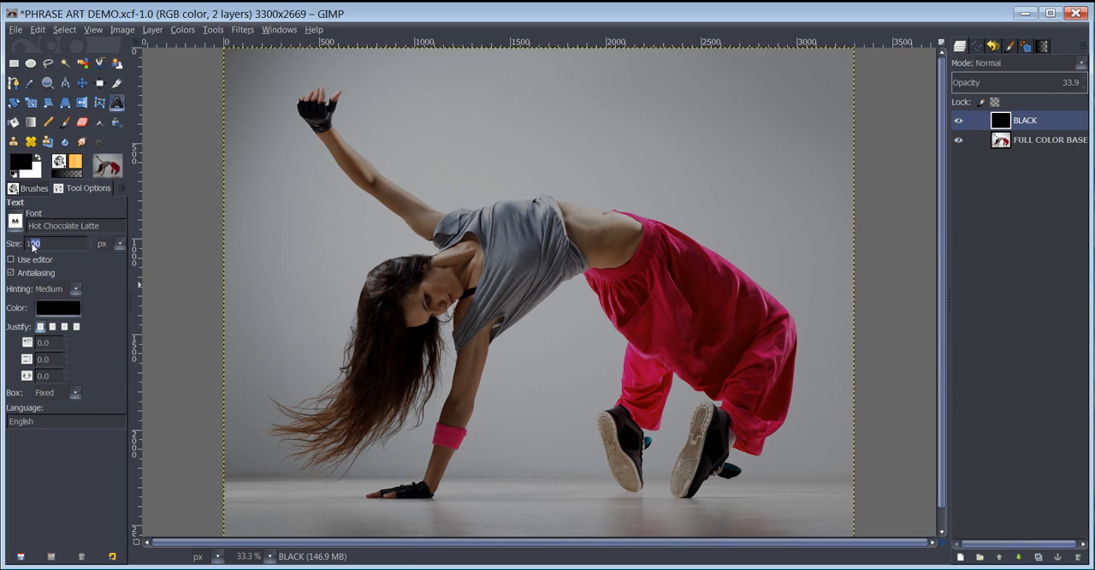
{"action": "type", "text": "15"}
{"action": "left_click", "coordinate": [120, 245]}
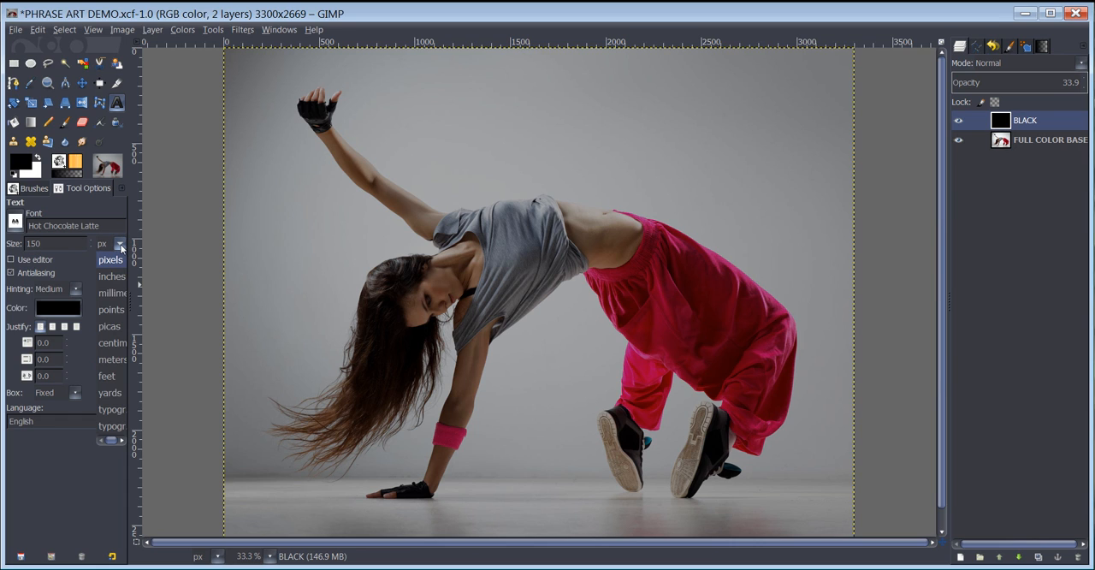
{"action": "left_click", "coordinate": [120, 246]}
{"action": "left_click", "coordinate": [58, 307]}
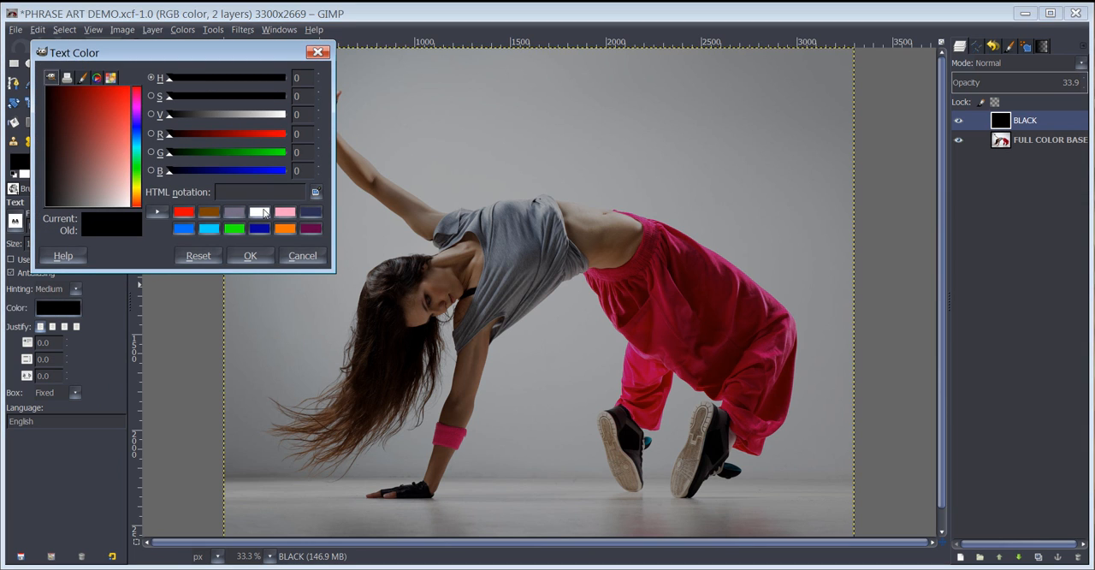
{"action": "left_click_drag", "start_coordinate": [55, 178], "coordinate": [221, 228]}
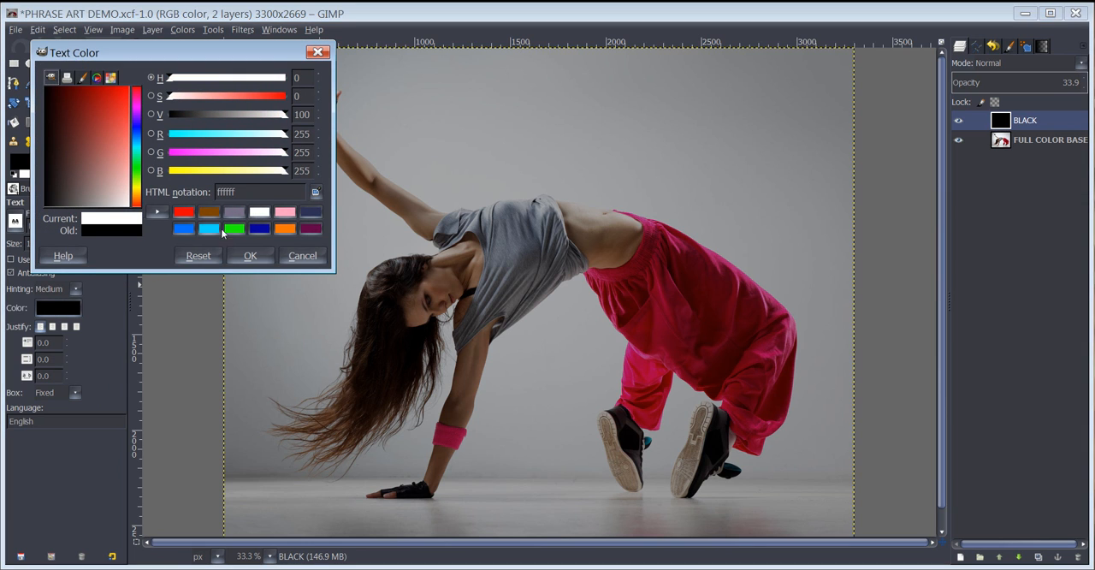
{"action": "left_click", "coordinate": [251, 257]}
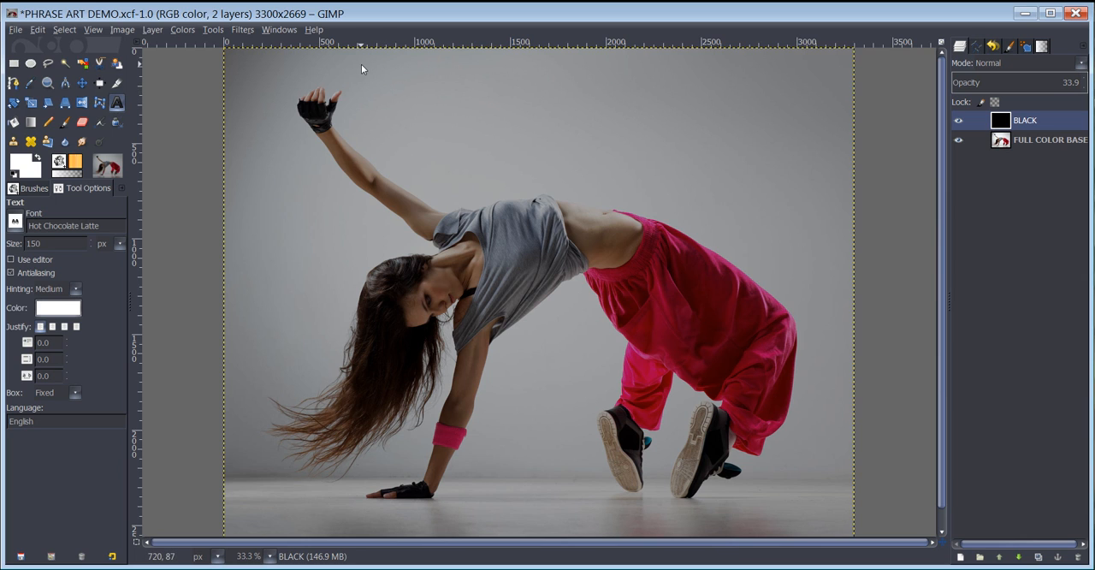
Add the text "DANCE IS THE HIDDEN LANGUAGE OF THE SOUL" along the photo's top edge and shrink its box to about 1917 × 183 px.
{"action": "left_click_drag", "start_coordinate": [363, 56], "coordinate": [812, 111]}
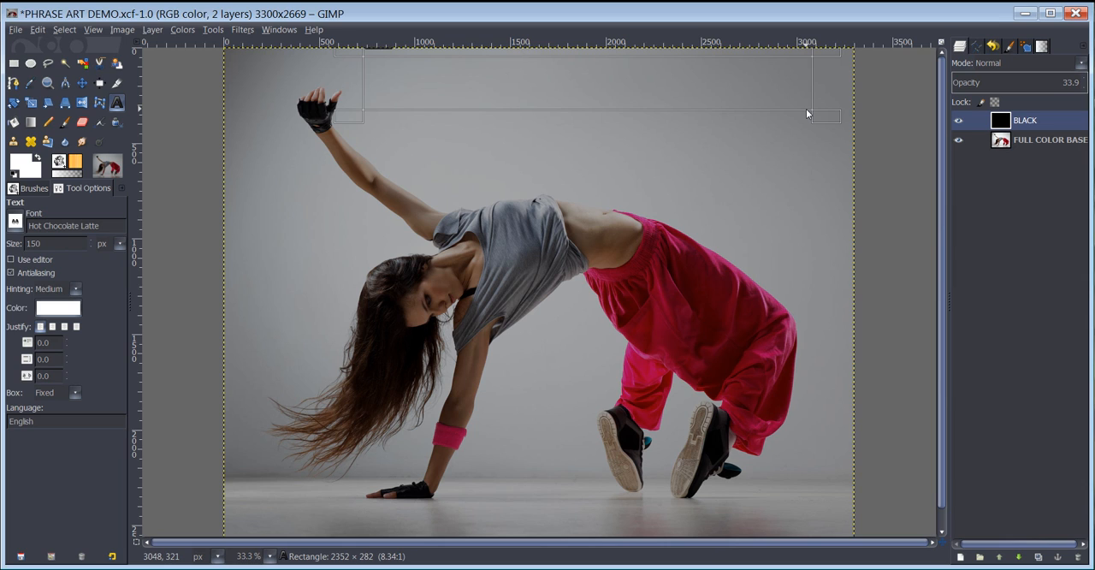
{"action": "type", "text": "DAN"}
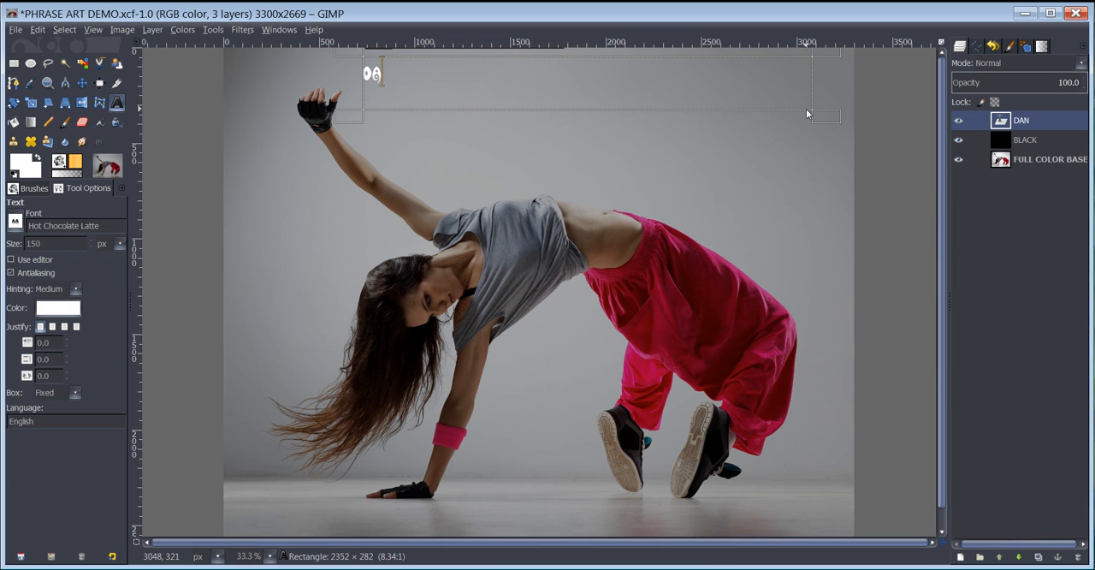
{"action": "type", "text": "CE IS THE HID"}
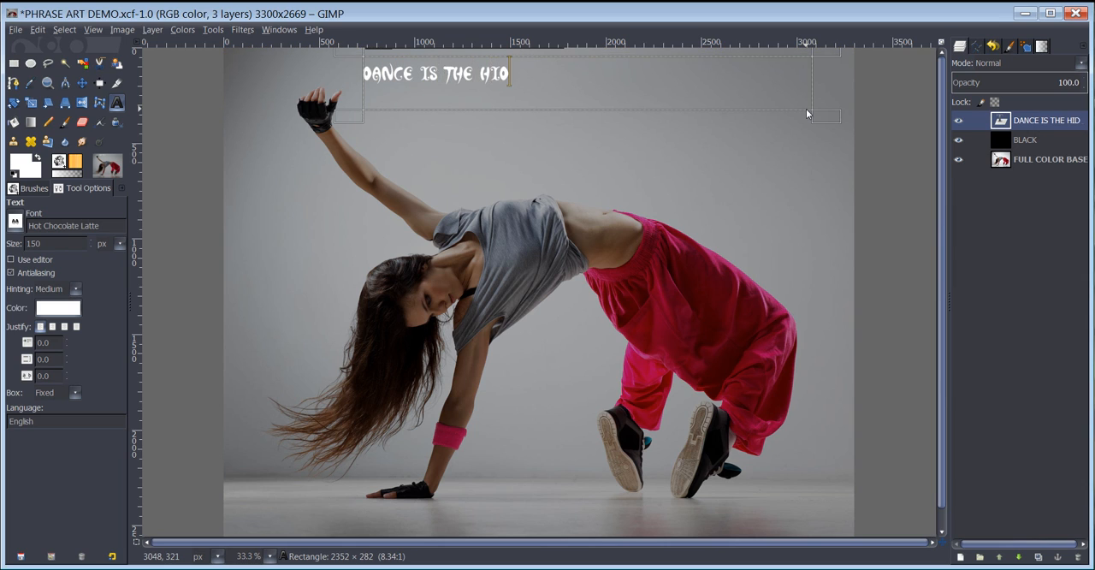
{"action": "type", "text": "DEN "}
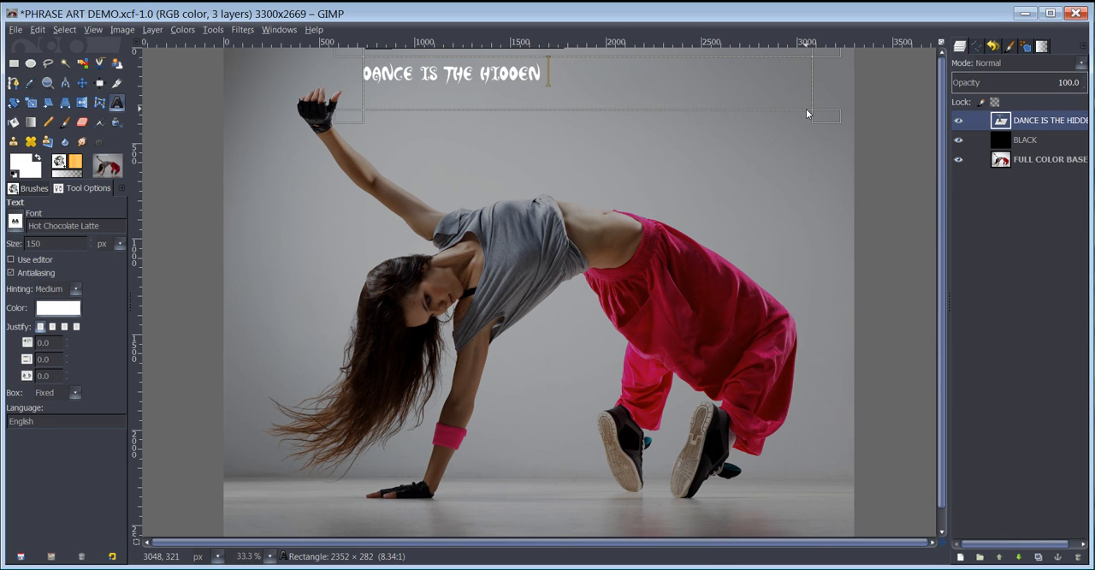
{"action": "type", "text": "LANGUAGE"}
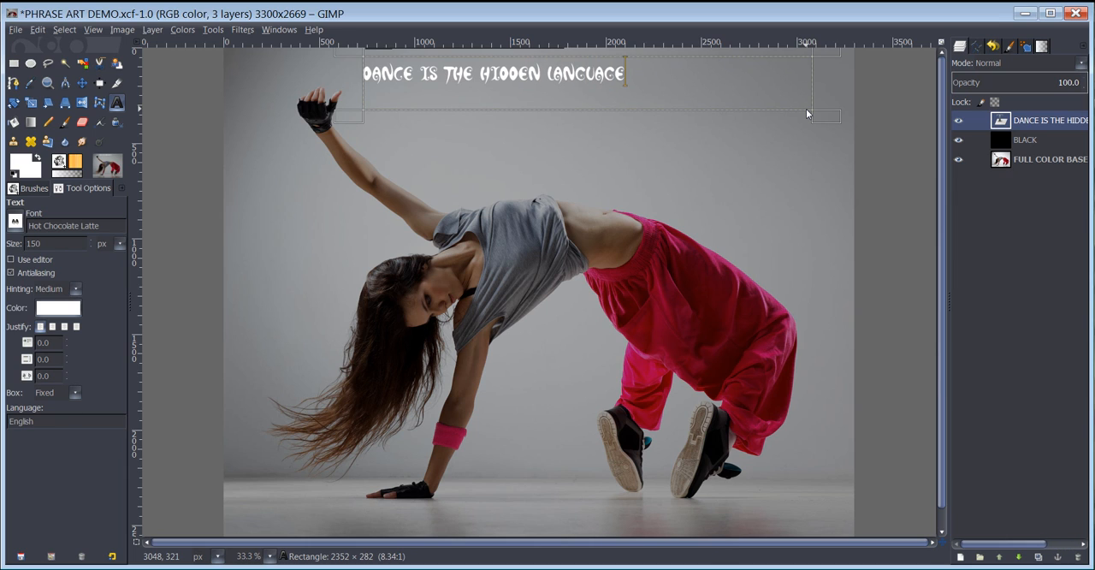
{"action": "type", "text": " OF THE SOUL"}
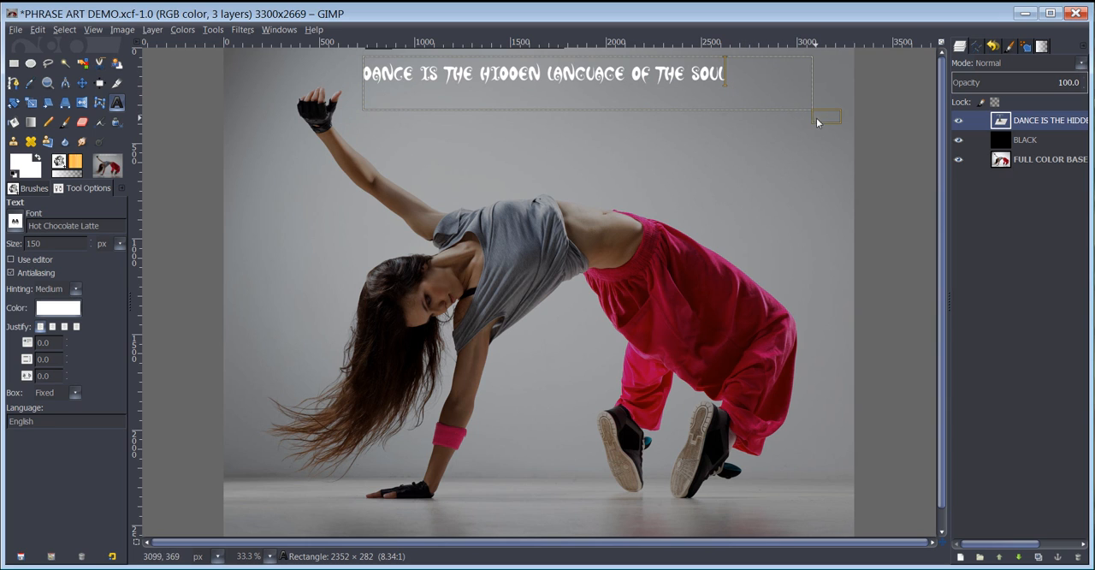
{"action": "left_click_drag", "start_coordinate": [829, 117], "coordinate": [752, 103]}
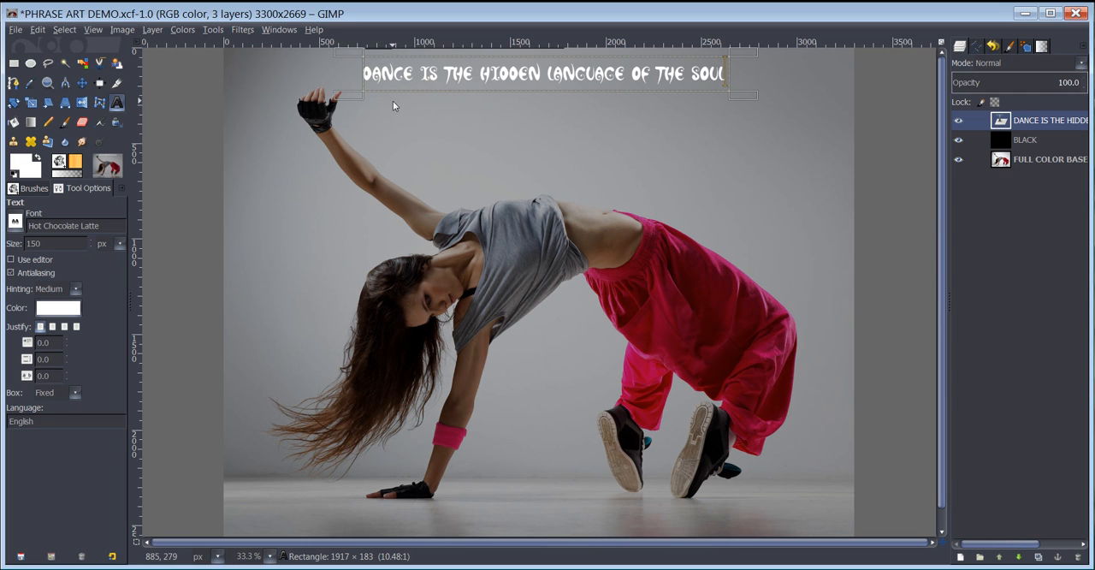
Add a separate text "DANCE" below the start of the phrase, in a box about 747 × 234 px.
{"action": "left_click_drag", "start_coordinate": [392, 101], "coordinate": [495, 135]}
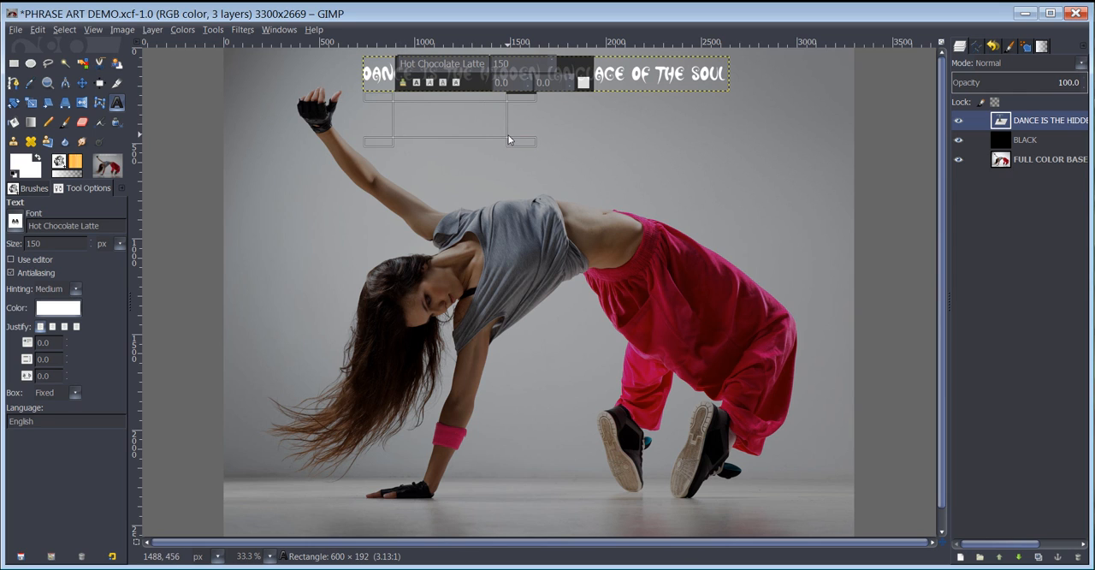
{"action": "type", "text": "DANCE"}
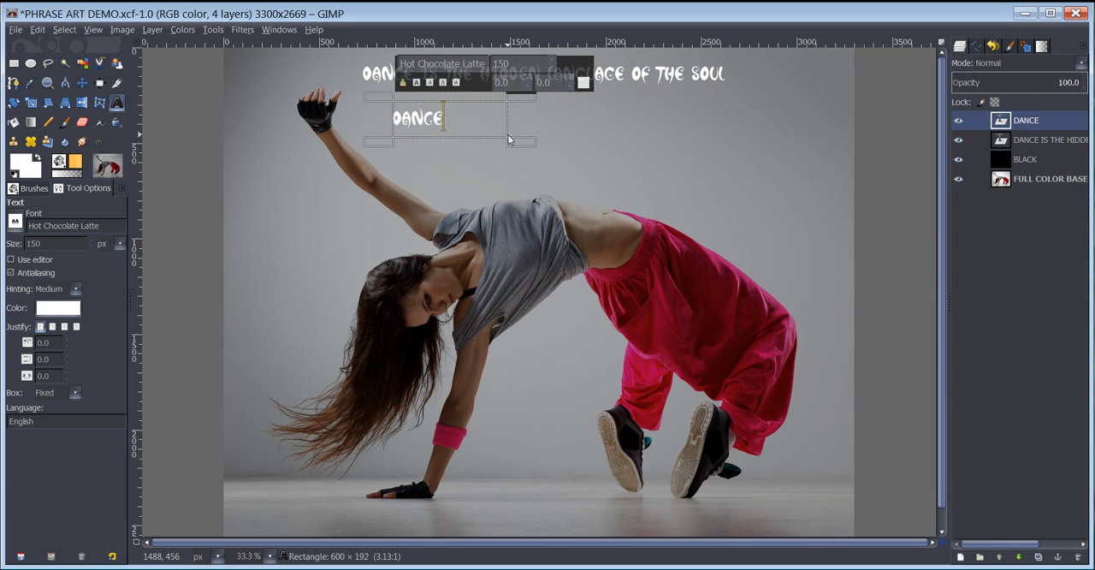
{"action": "left_click_drag", "start_coordinate": [521, 145], "coordinate": [541, 154]}
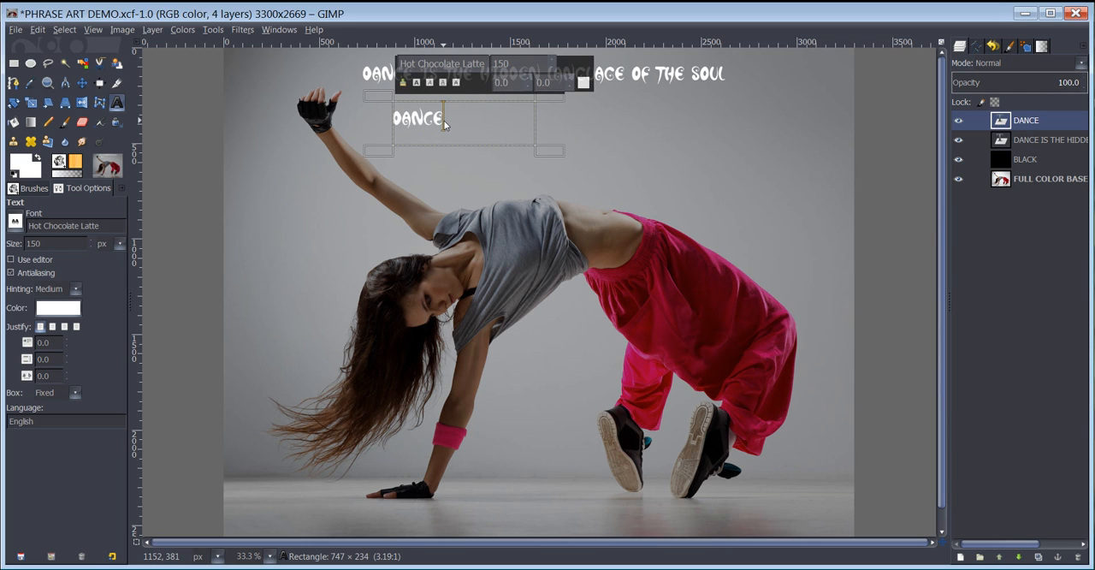
Set the separate word DANCE to a size of 200 px and narrow its text box to about 363 × 237 px.
{"action": "left_click_drag", "start_coordinate": [442, 120], "coordinate": [391, 120]}
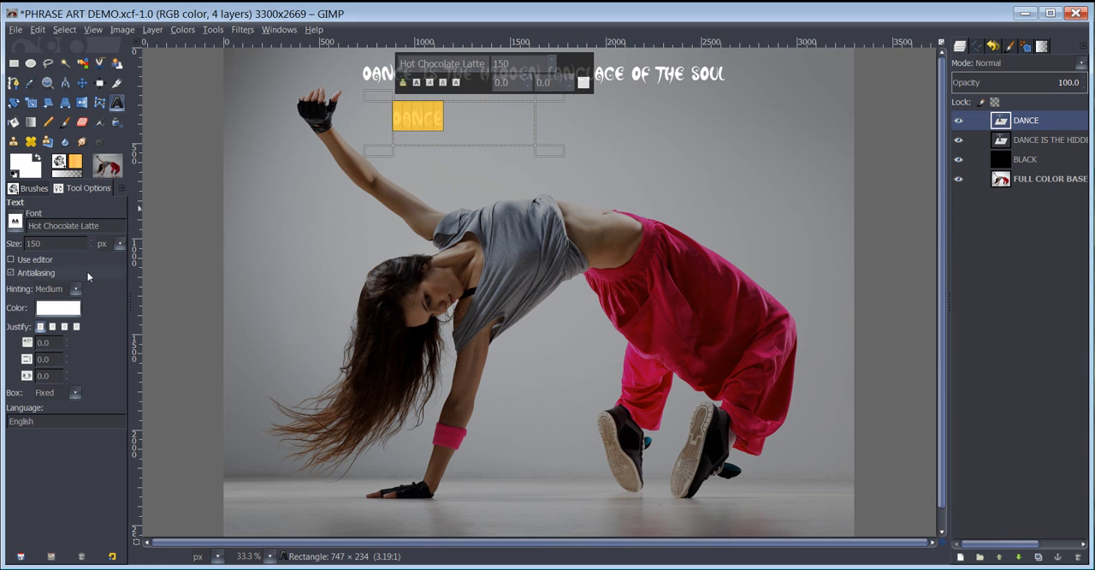
{"action": "left_click_drag", "start_coordinate": [51, 243], "coordinate": [26, 243]}
{"action": "type", "text": "200"}
{"action": "key", "text": "Return"}
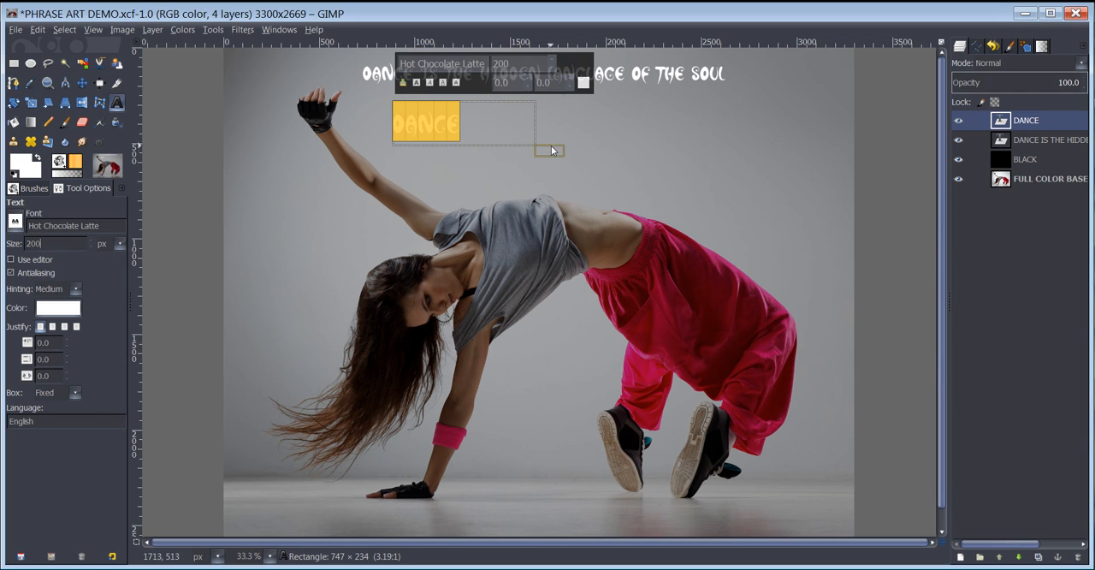
{"action": "left_click_drag", "start_coordinate": [552, 150], "coordinate": [480, 149]}
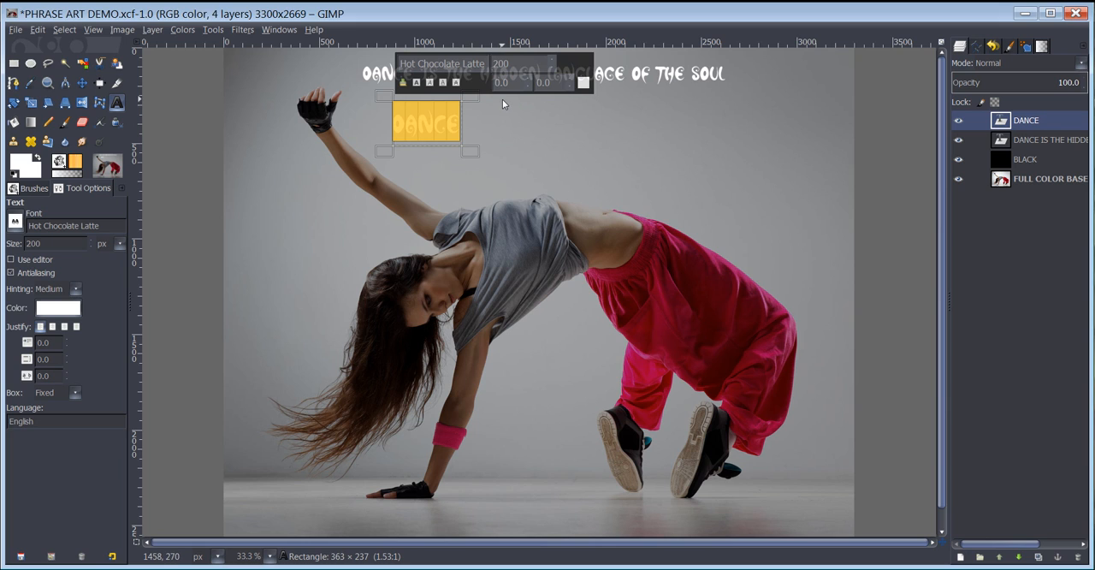
Add a separate text "HIDDEN" beside DANCE and shrink its box to about 453 × 216 px.
{"action": "left_click_drag", "start_coordinate": [496, 101], "coordinate": [599, 149]}
{"action": "type", "text": "HIDDEN"}
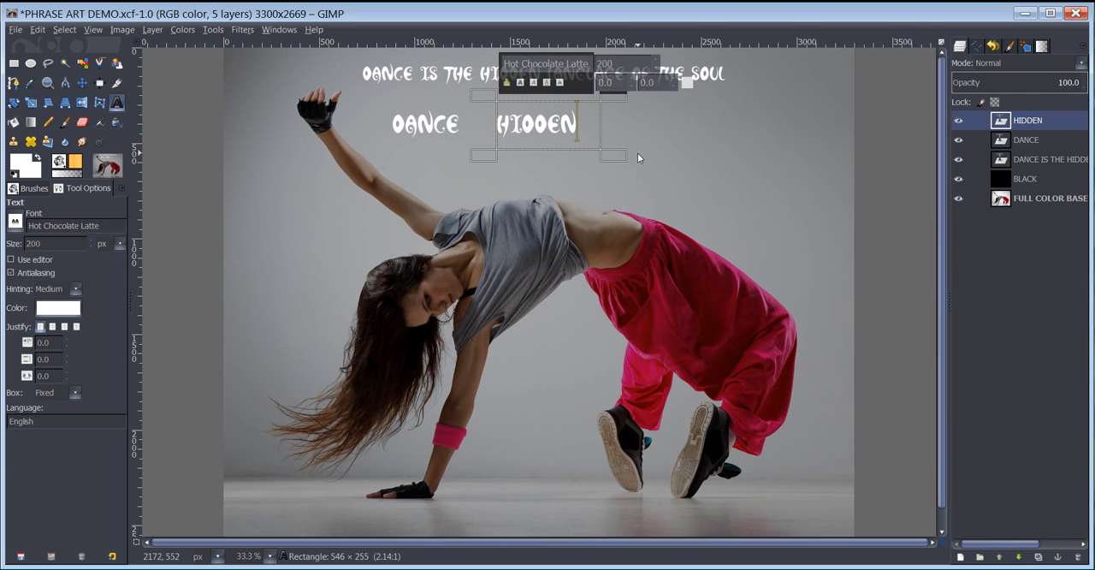
{"action": "left_click_drag", "start_coordinate": [633, 154], "coordinate": [604, 148]}
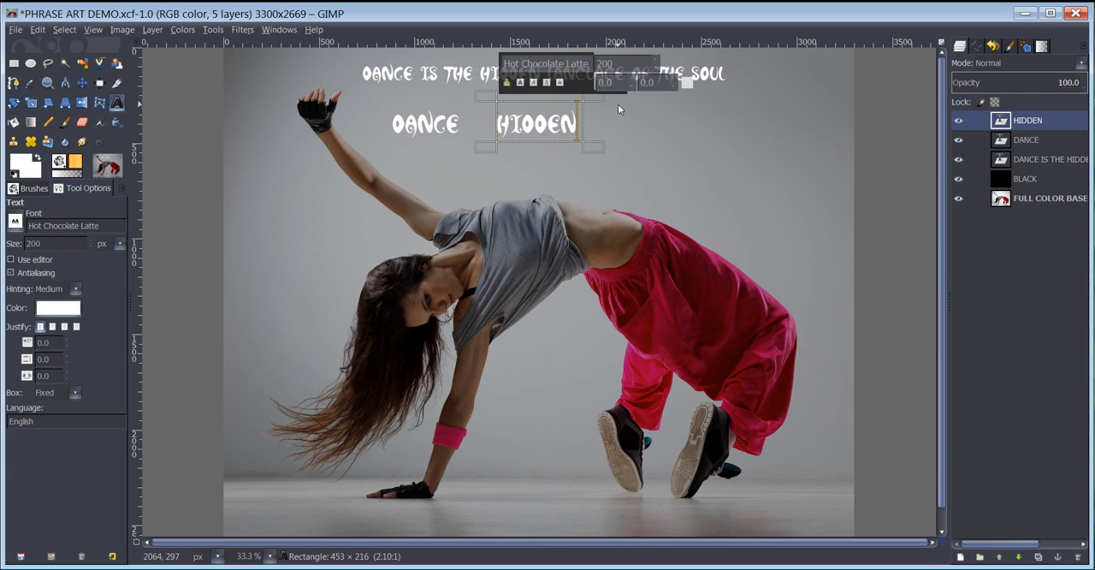
Add a separate text "LANGUAGE" to the right of HIDDEN, in a box about 720 × 213 px.
{"action": "left_click_drag", "start_coordinate": [618, 104], "coordinate": [755, 146]}
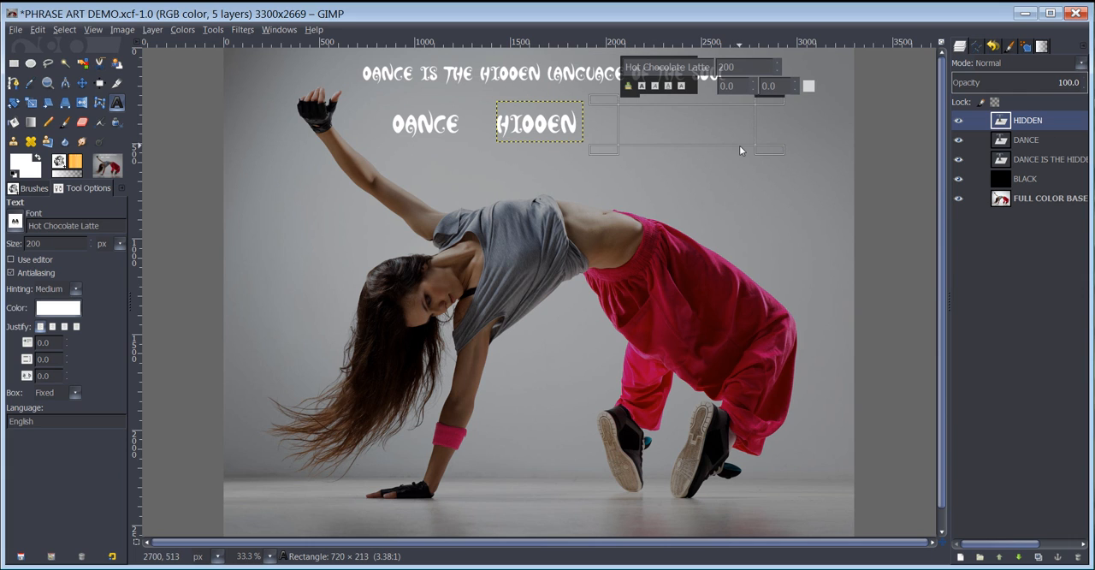
{"action": "type", "text": "LANGUAGE"}
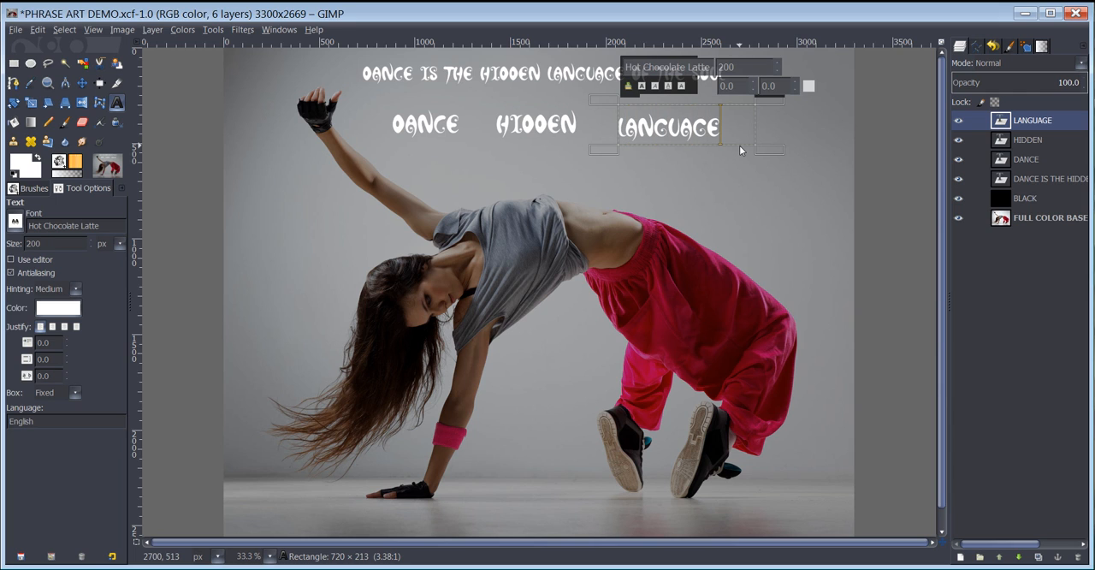
{"action": "left_click_drag", "start_coordinate": [781, 153], "coordinate": [767, 154]}
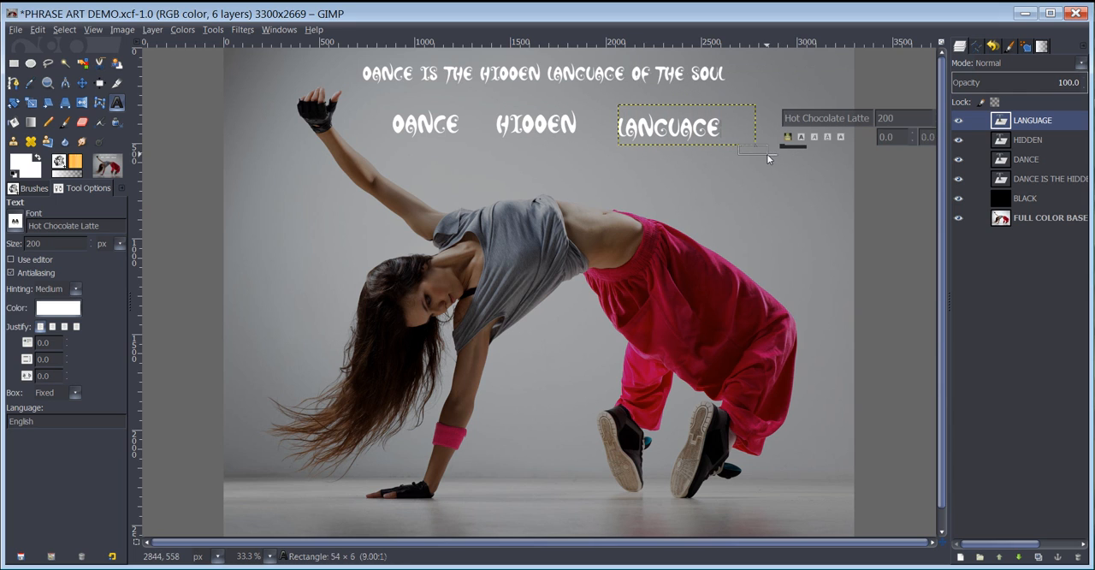
{"action": "left_click", "coordinate": [727, 130]}
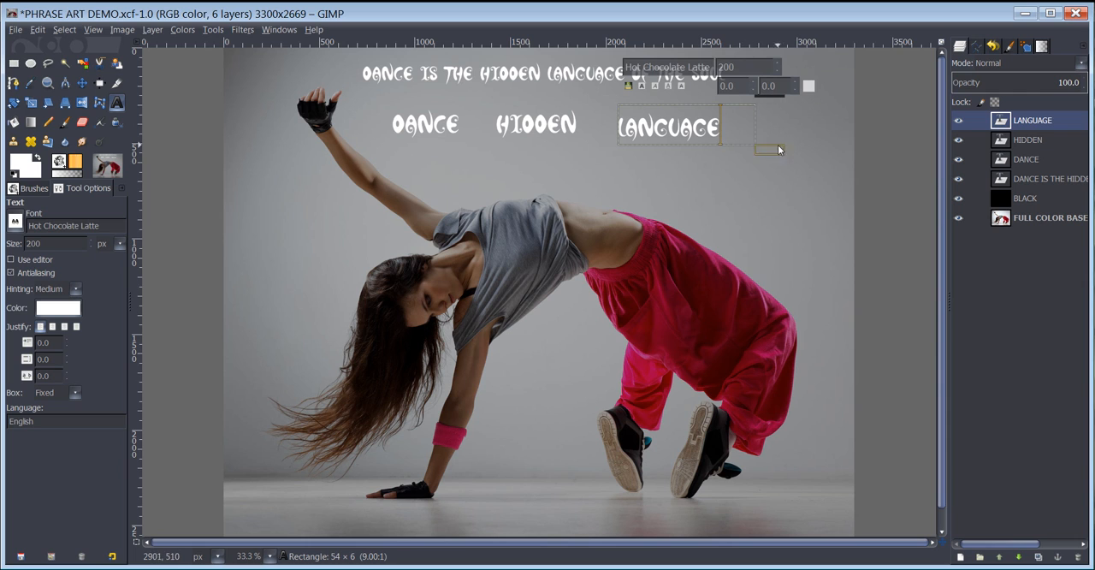
Add a separate text "SOUL" below LANGUAGE and shrink its box to about 276 × 210 px.
{"action": "left_click_drag", "start_coordinate": [779, 148], "coordinate": [821, 209]}
{"action": "type", "text": "SOUL"}
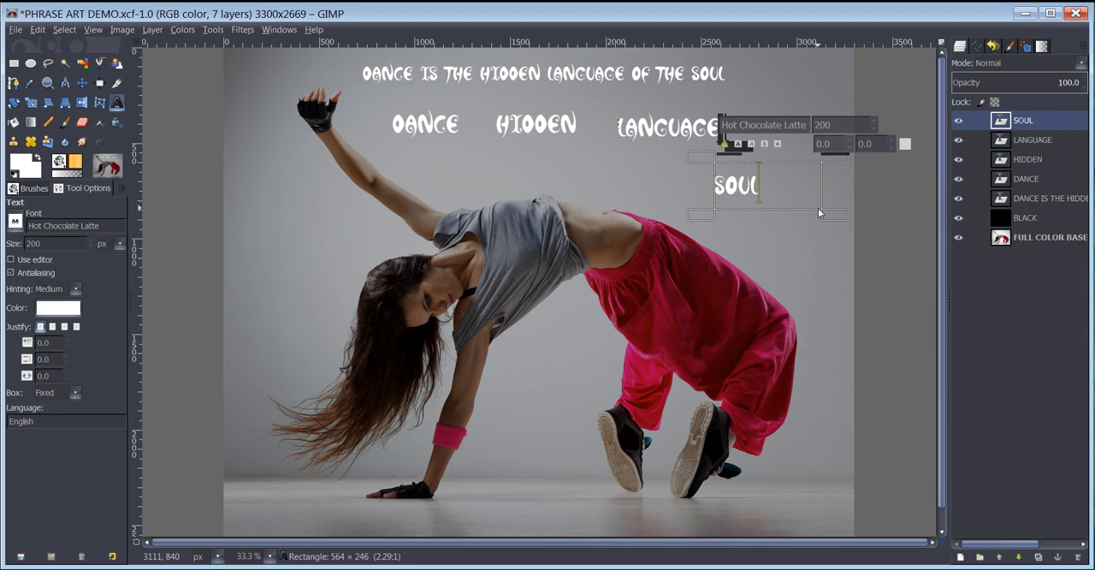
{"action": "left_click_drag", "start_coordinate": [838, 219], "coordinate": [782, 210]}
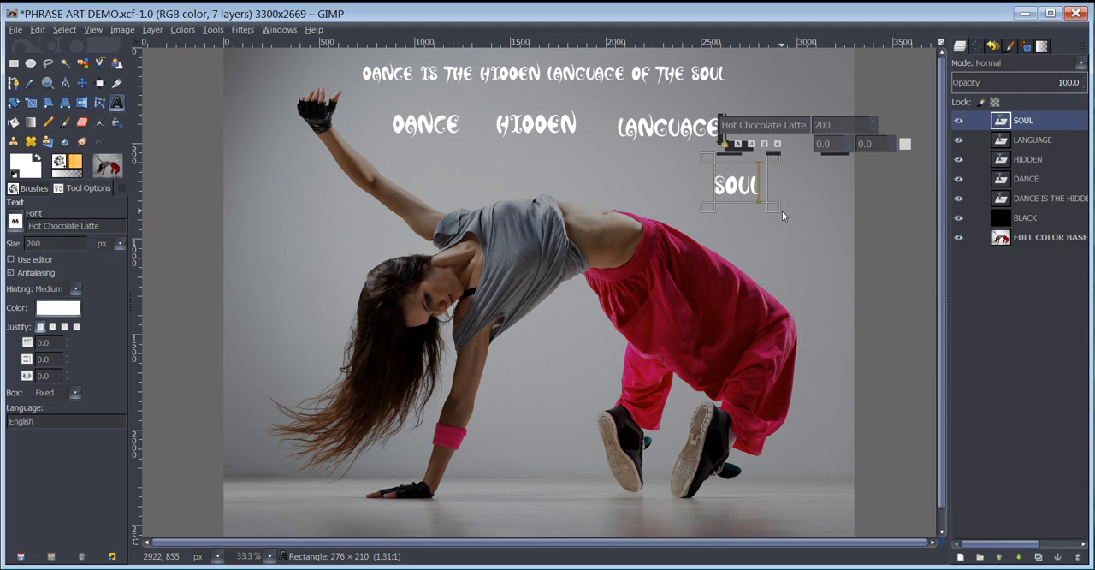